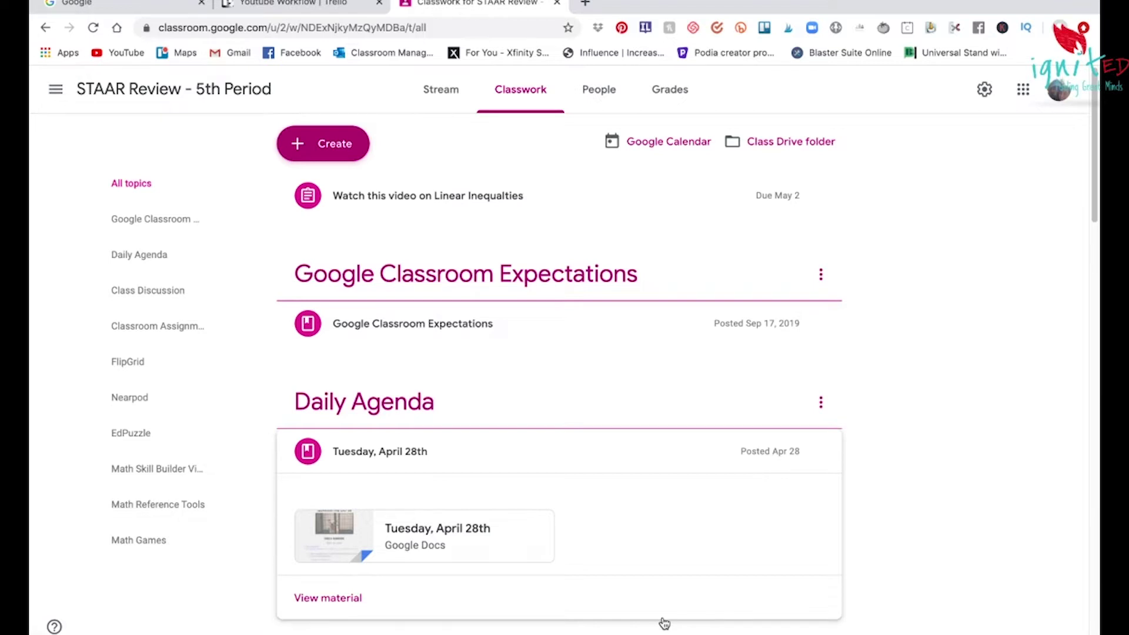
# - Scroll down the STAAR Review - 5th Period Classwork topics list
pyautogui.scroll(-1, 664, 623)
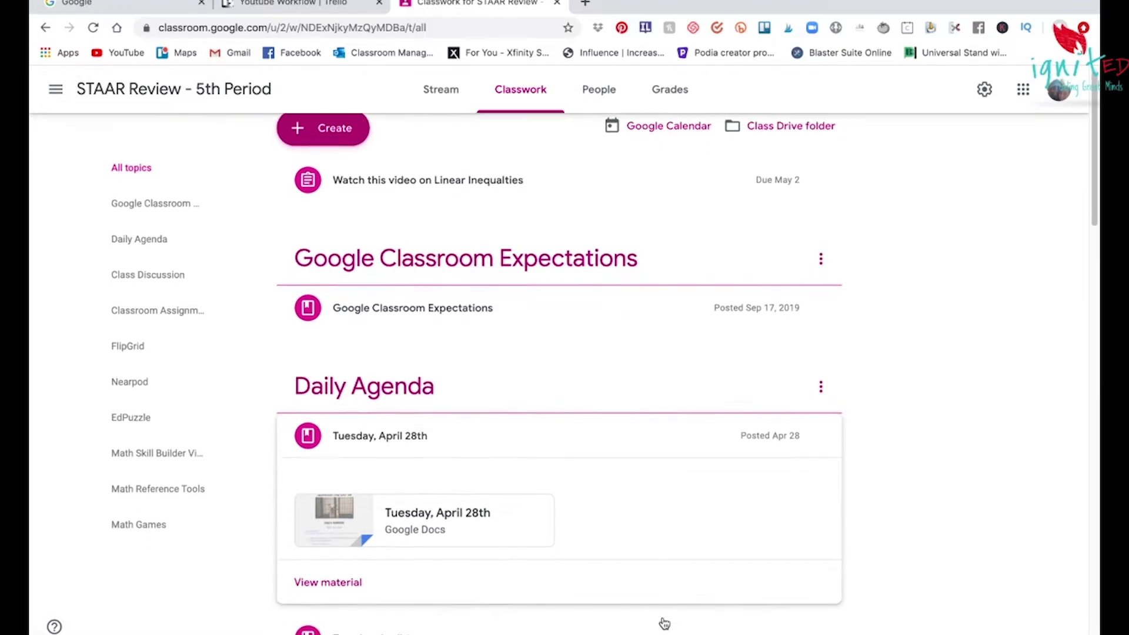
# - Browse the class Stream's announcements and student comments, then go back to Classwork
pyautogui.scroll(1, 664, 622)
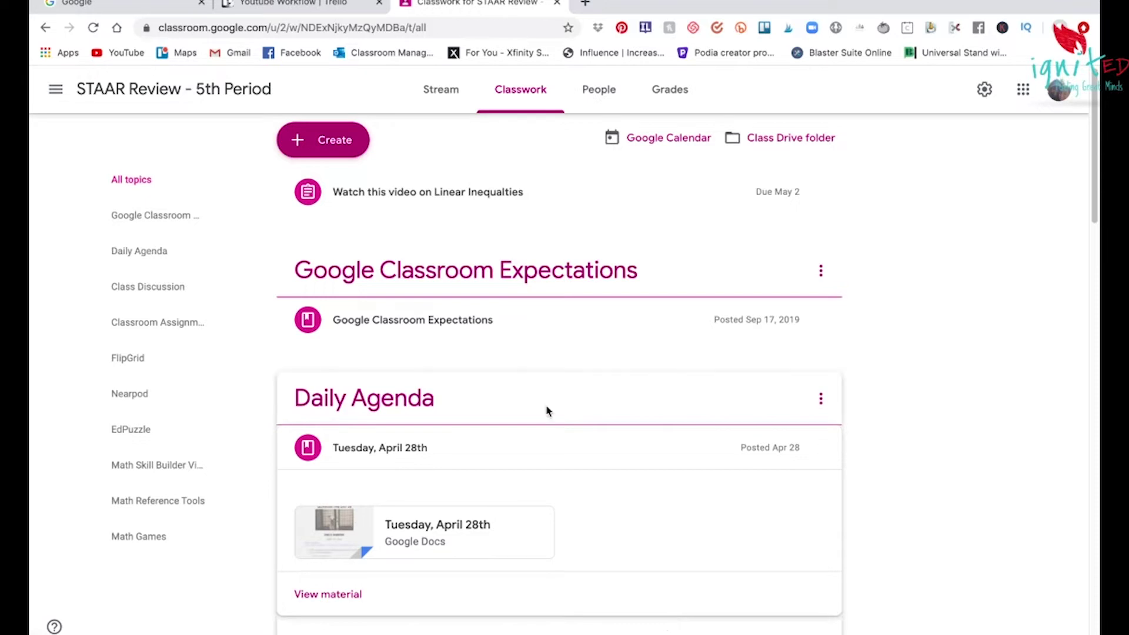
pyautogui.click(443, 97)
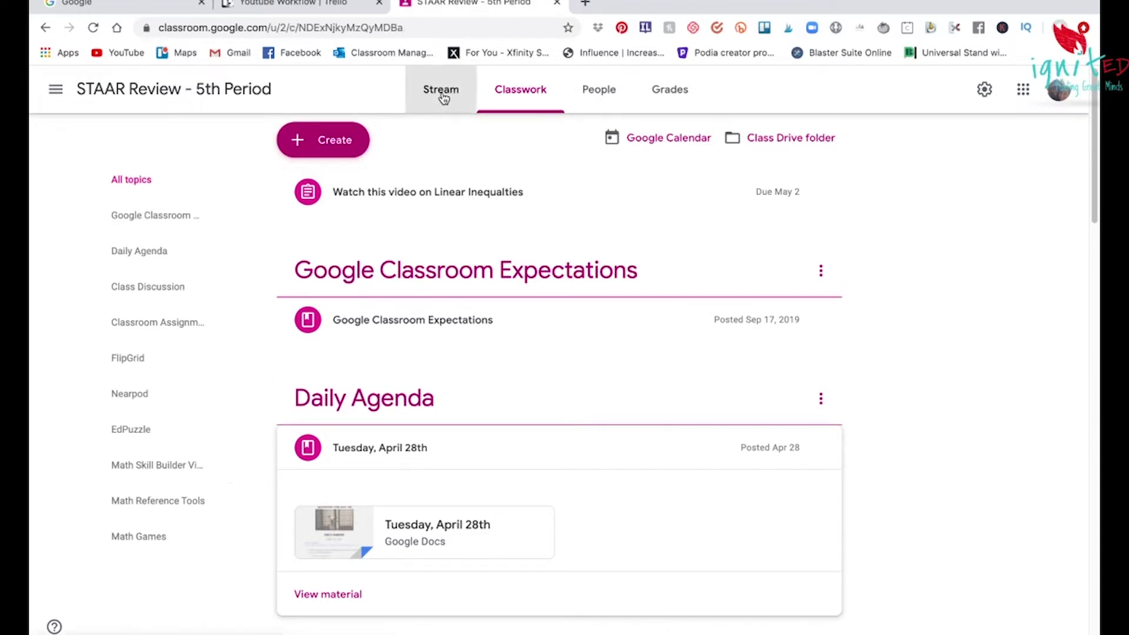
pyautogui.scroll(-2, 513, 401)
pyautogui.scroll(-6, 513, 401)
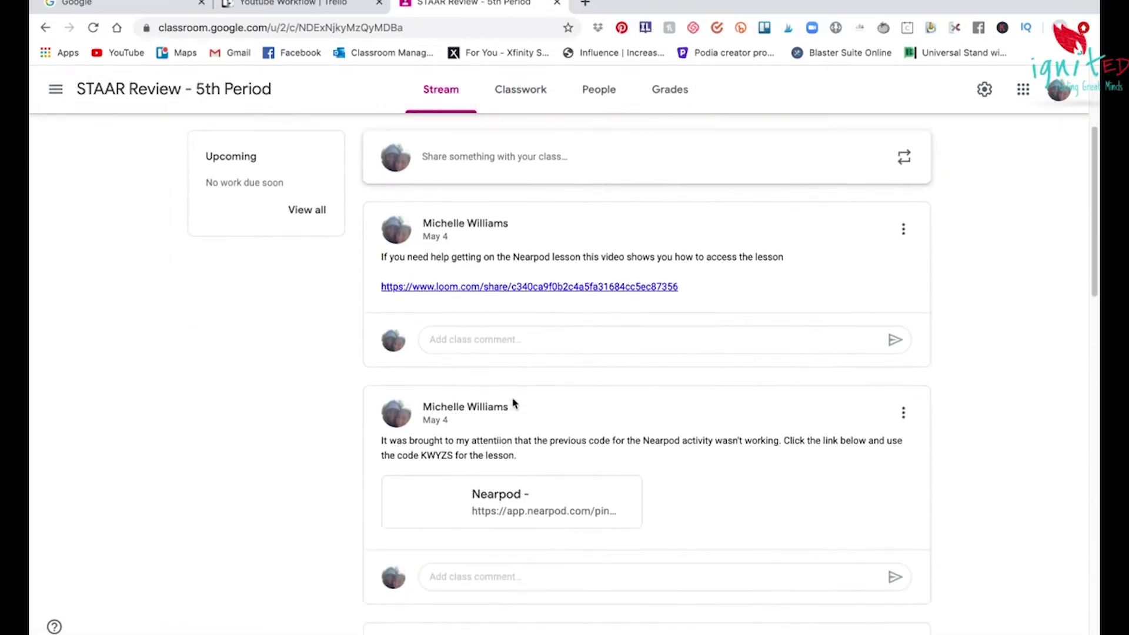
pyautogui.scroll(-6, 514, 402)
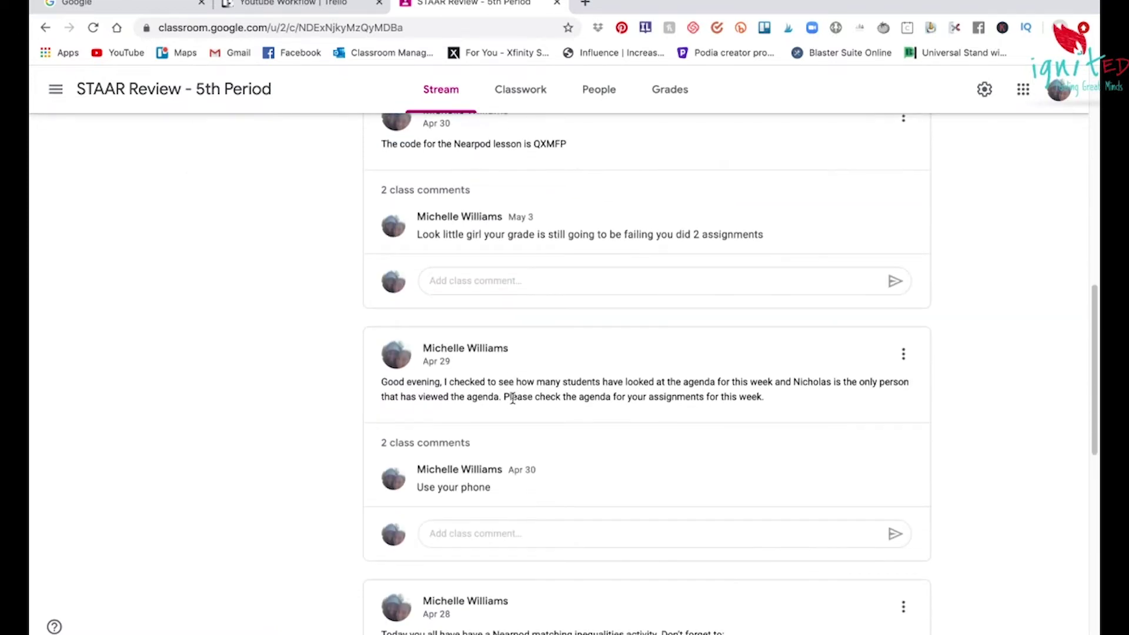
pyautogui.scroll(5, 513, 398)
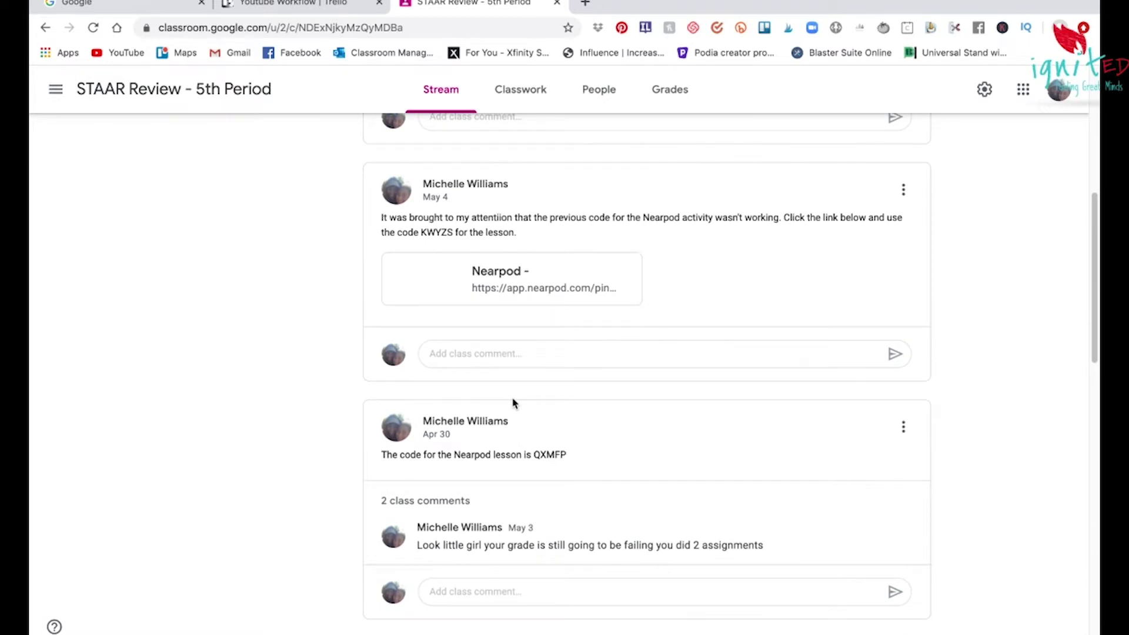
pyautogui.scroll(10, 513, 401)
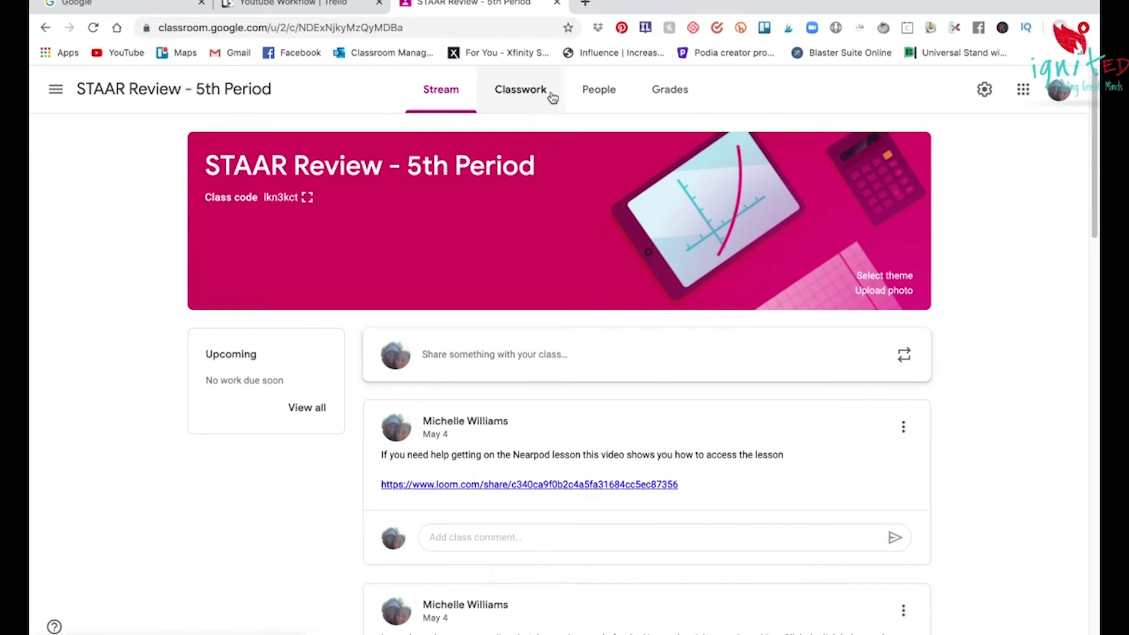
pyautogui.click(551, 96)
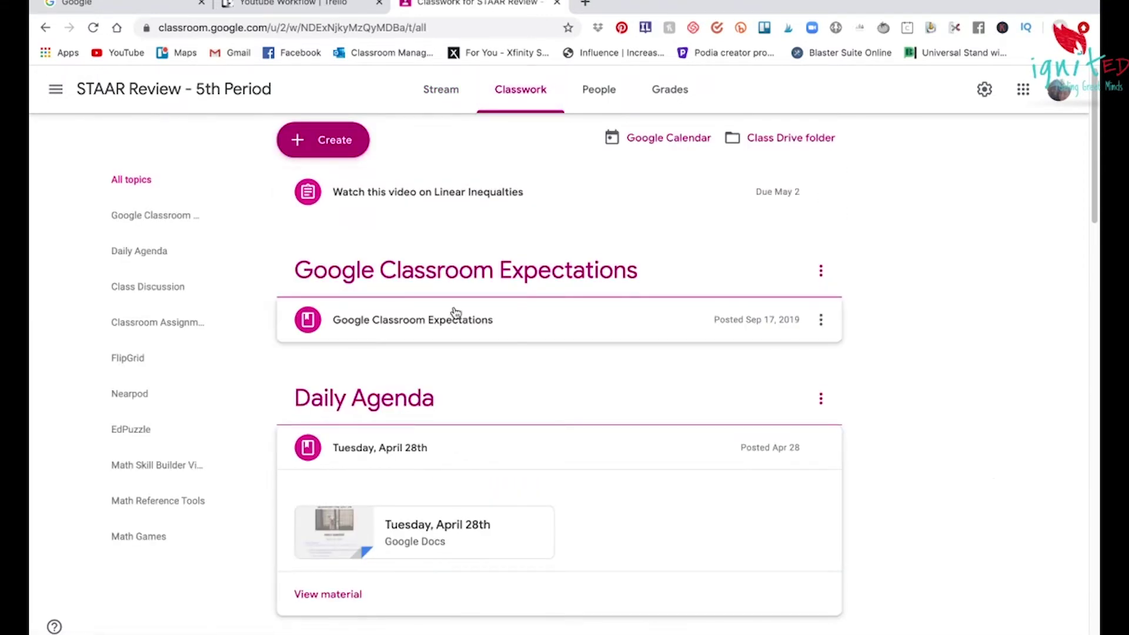
# - Skim the topics from Daily Agenda to Math Skill Builder Videos, then expand Google Classroom Expectations
pyautogui.scroll(-2, 456, 312)
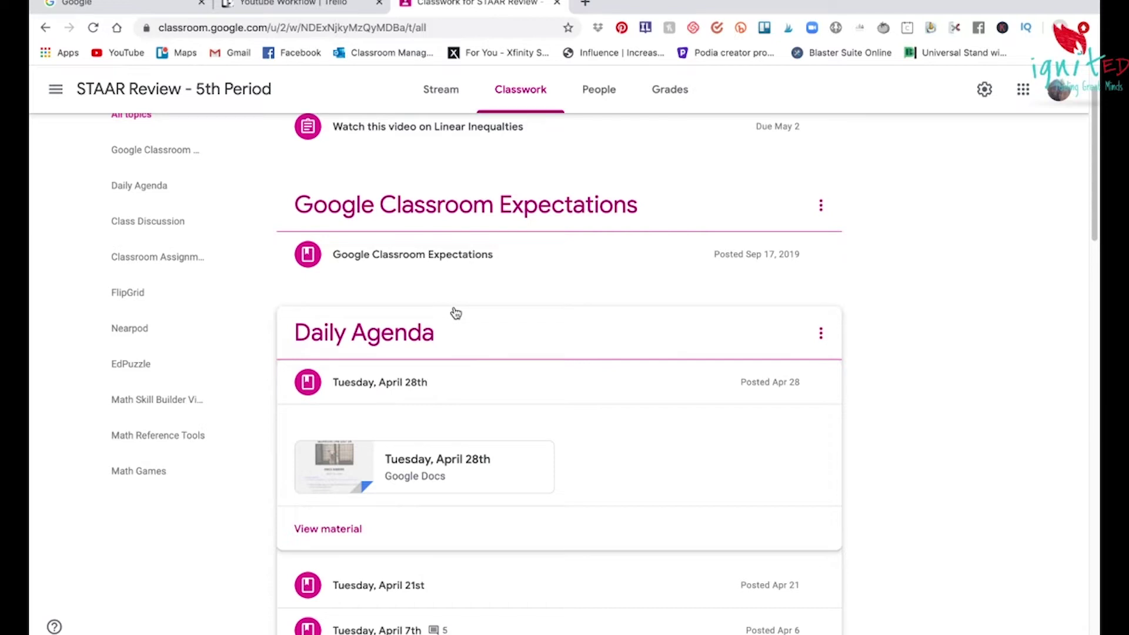
pyautogui.scroll(-7, 456, 313)
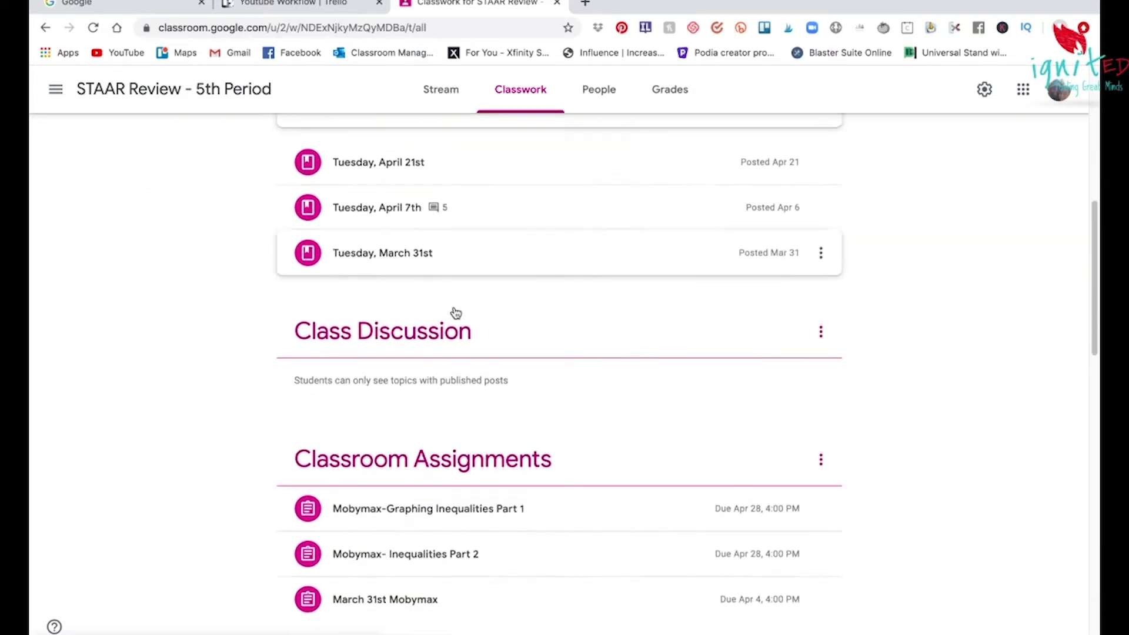
pyautogui.scroll(-13, 456, 312)
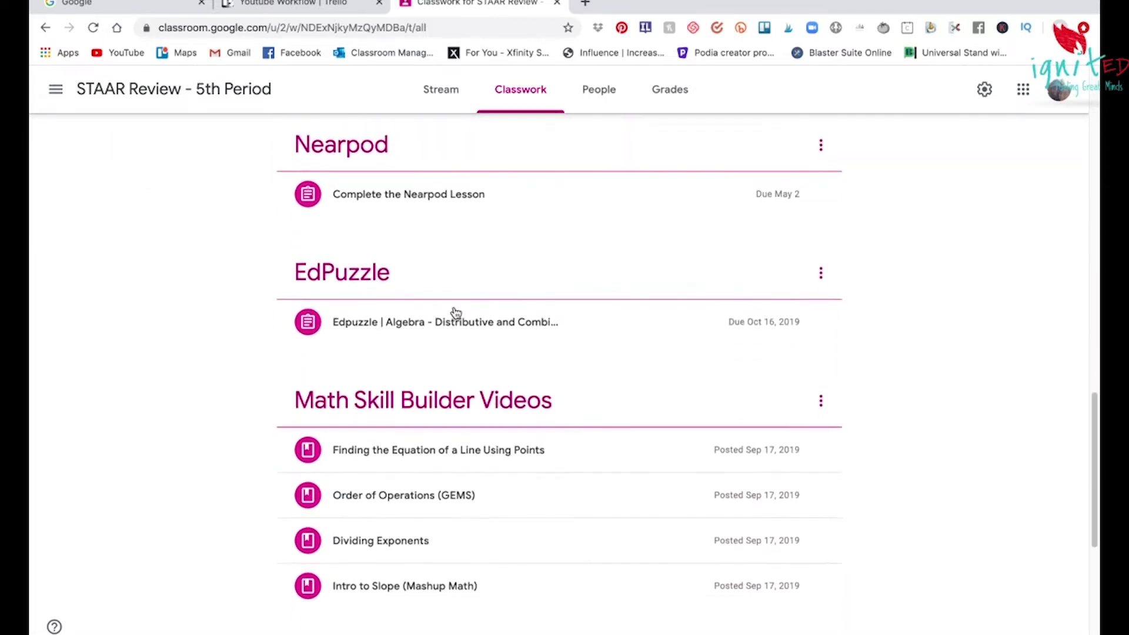
pyautogui.scroll(20, 455, 312)
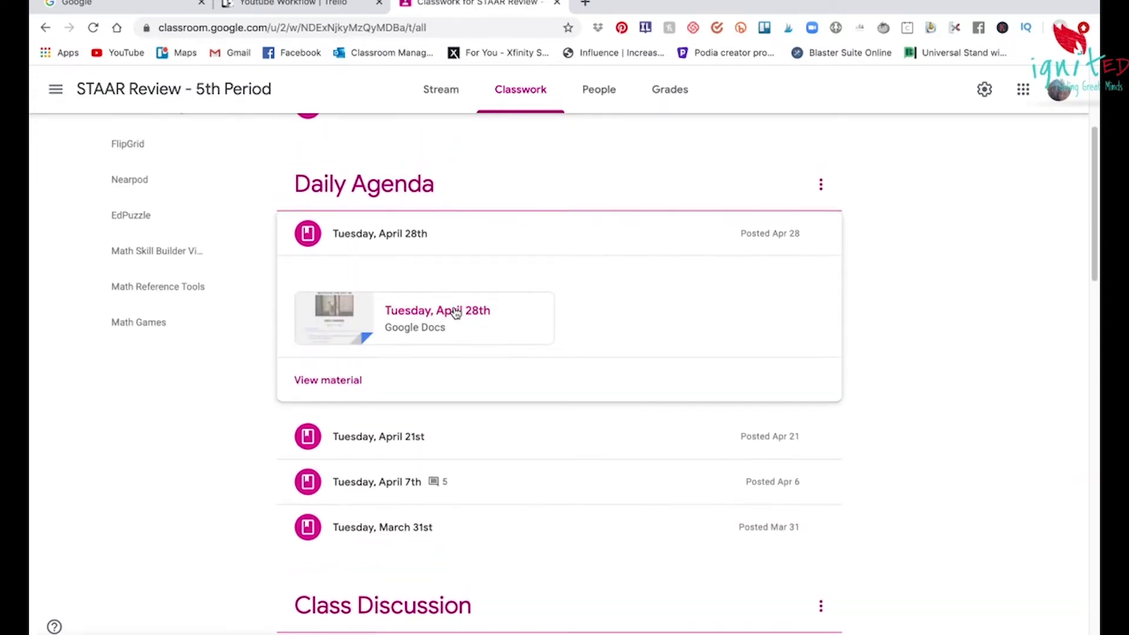
pyautogui.scroll(3, 456, 312)
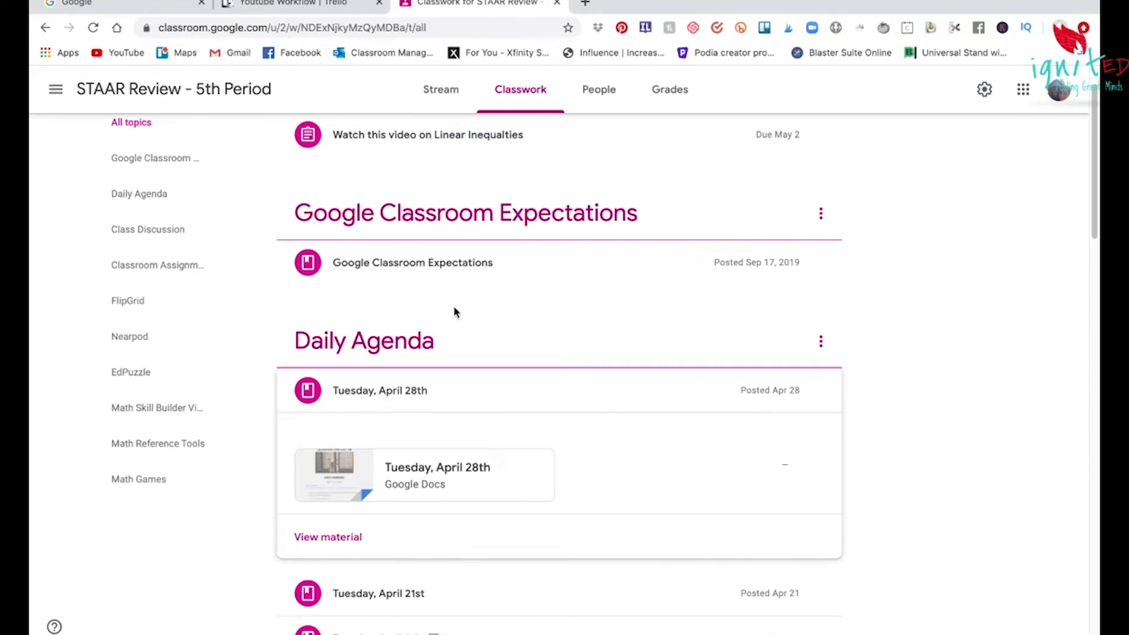
pyautogui.scroll(-1, 433, 390)
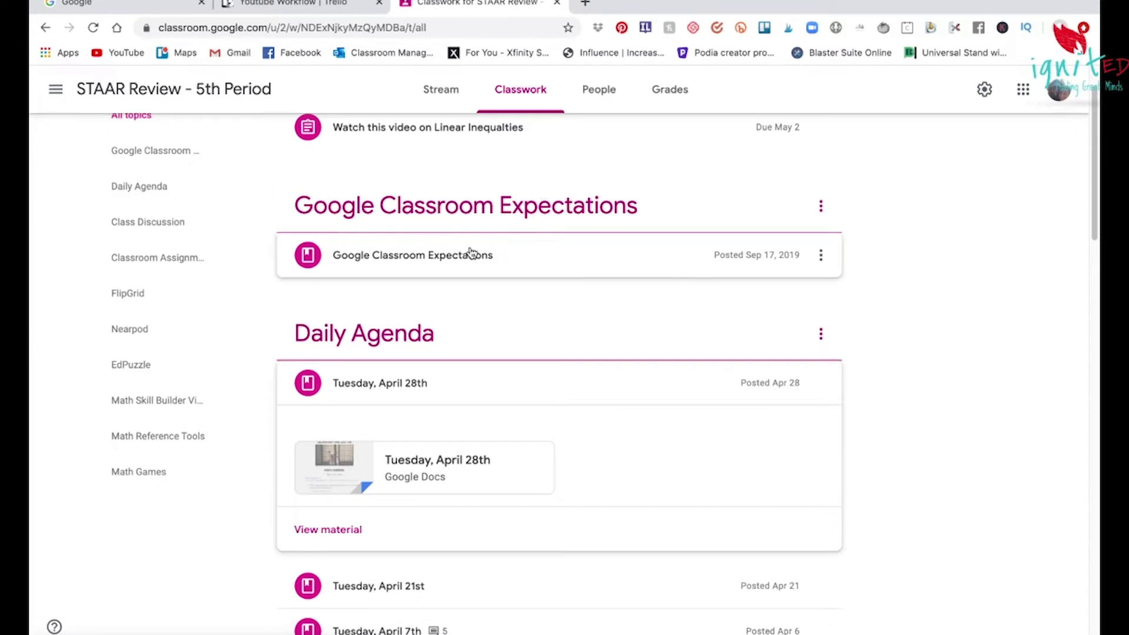
pyautogui.click(429, 255)
# - Read through the Google Classroom Rules document, then close it
pyautogui.click(416, 336)
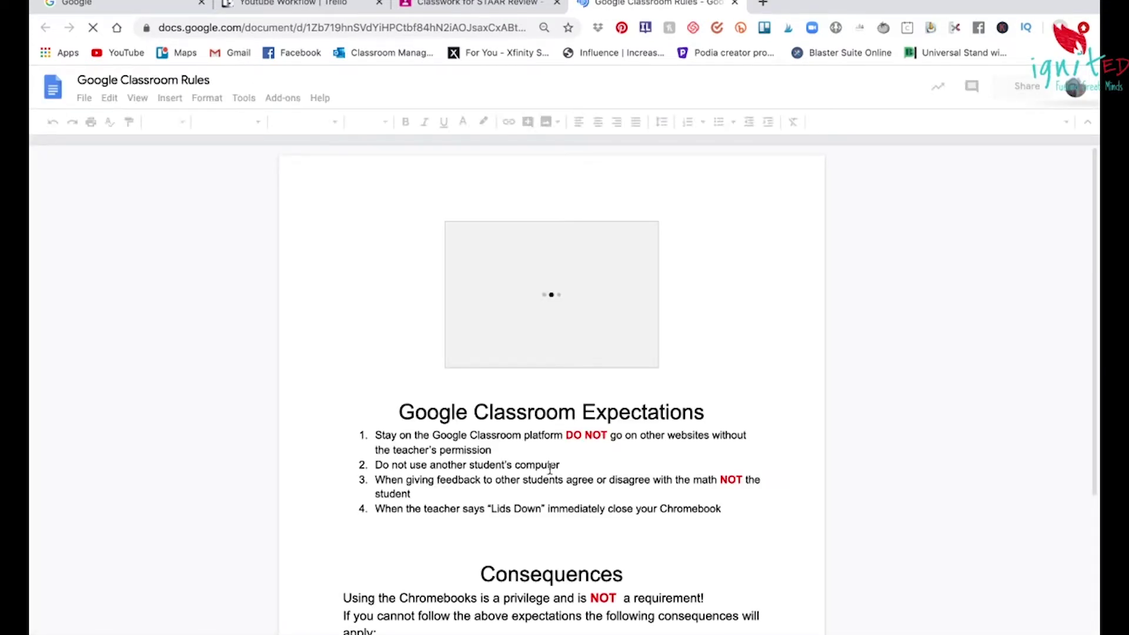
pyautogui.scroll(-4, 549, 469)
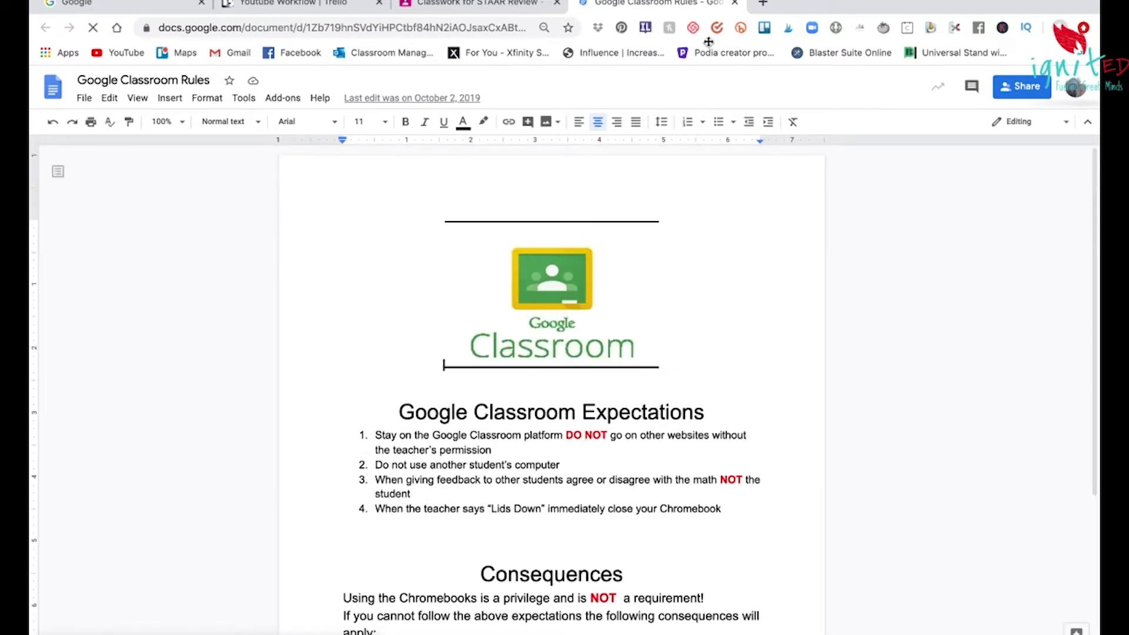
pyautogui.click(734, 3)
# - Scroll down to Daily Agenda and expand the Tuesday, April 28th agenda post
pyautogui.scroll(-3, 557, 356)
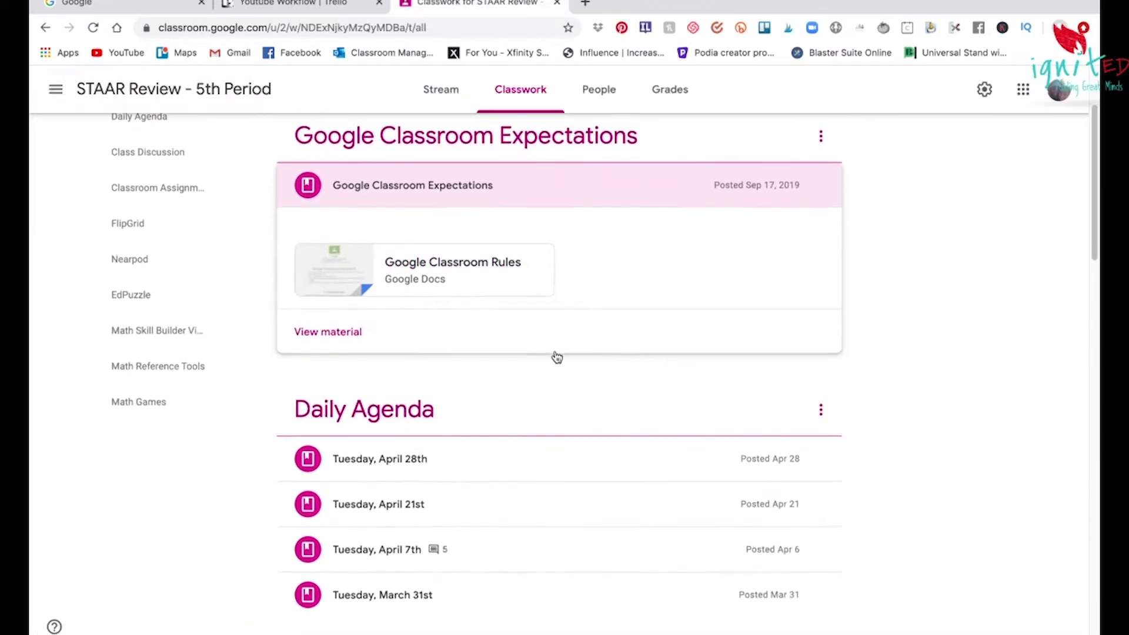
pyautogui.scroll(-2, 557, 357)
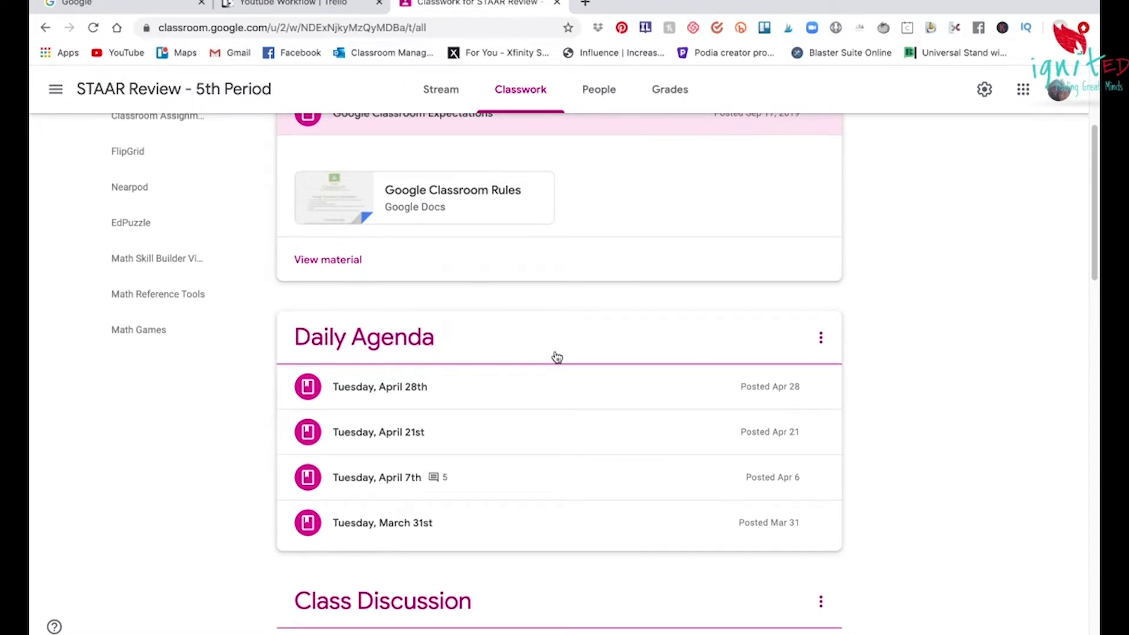
pyautogui.scroll(-1, 556, 356)
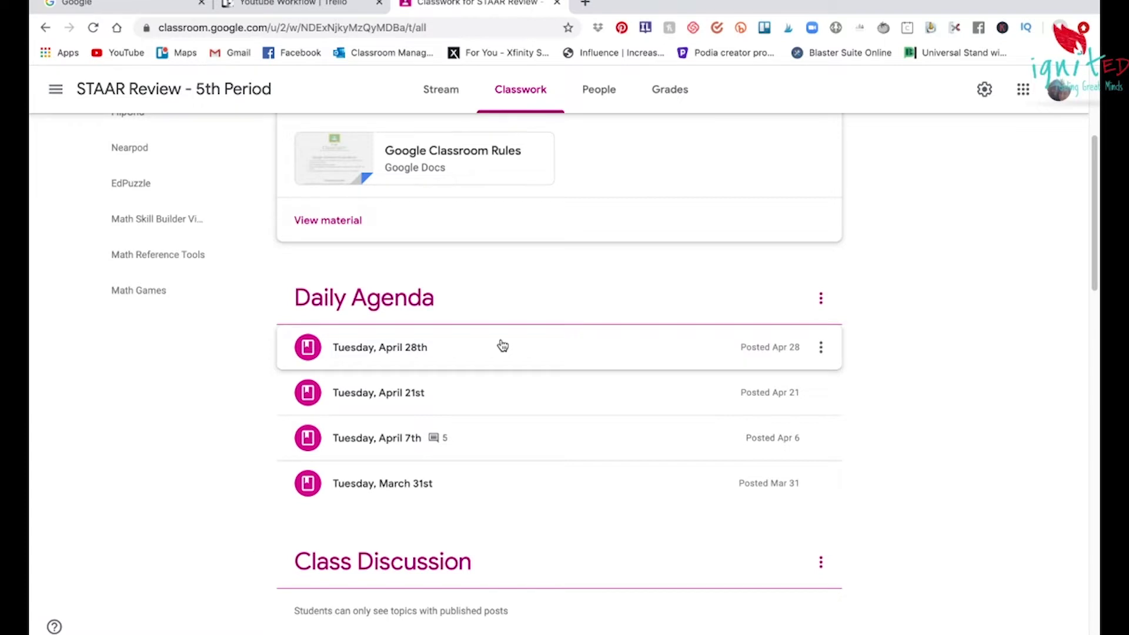
pyautogui.click(408, 346)
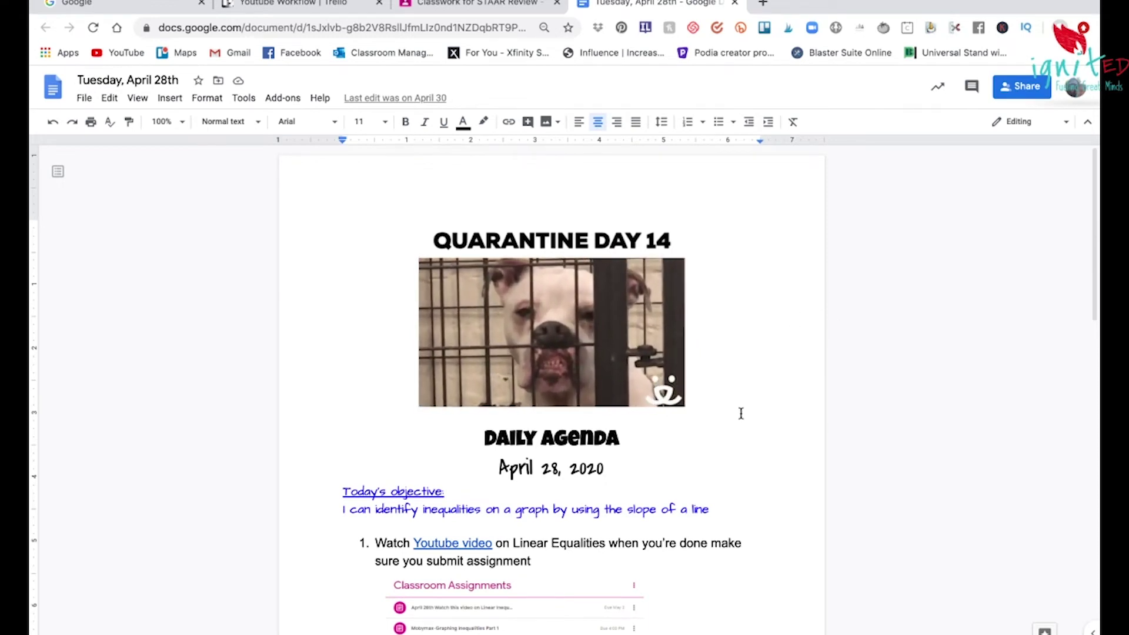
# - Read the April 28th agenda's objective and its Linear Equalities video and Nearpod matching tasks
pyautogui.scroll(-2, 741, 414)
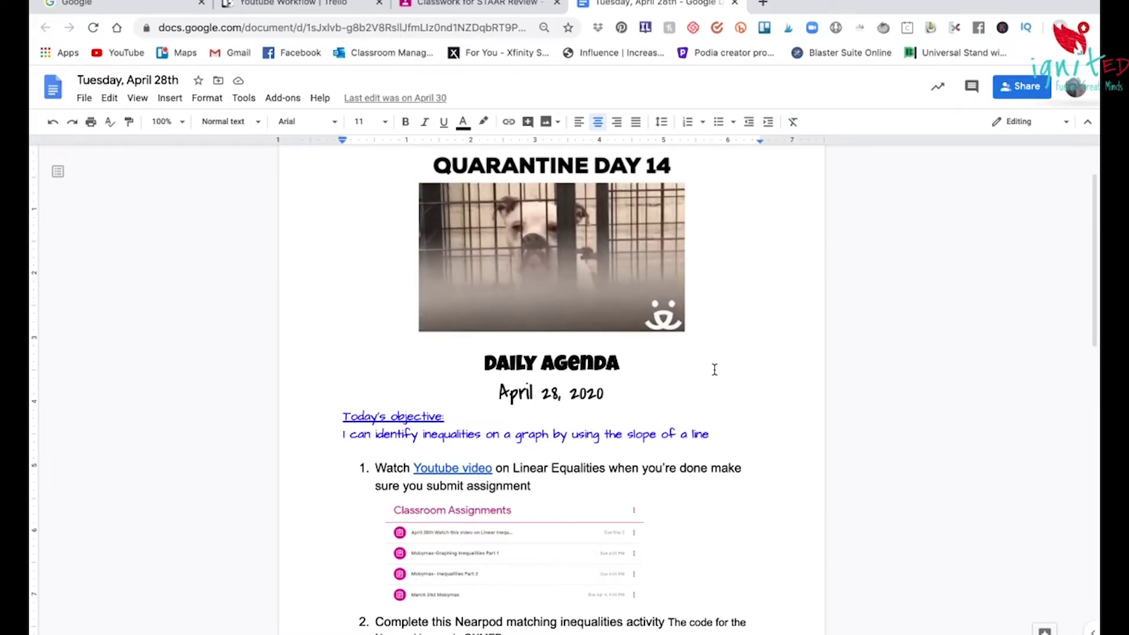
pyautogui.scroll(-1, 714, 370)
pyautogui.scroll(-2, 715, 370)
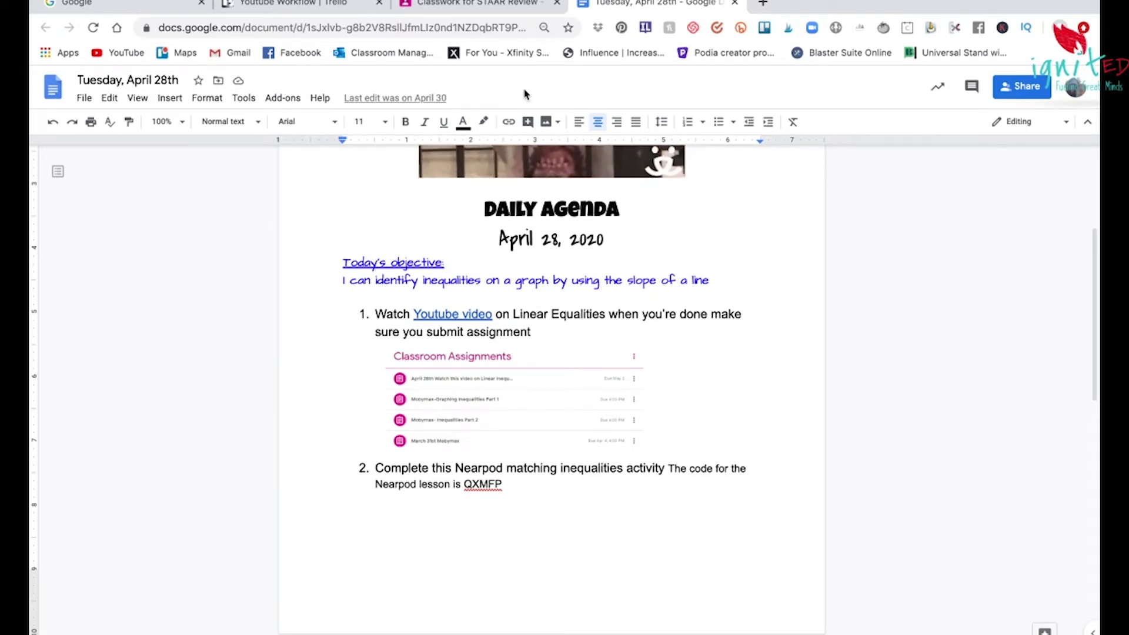
# - Return to the Classwork page and scroll to Class Discussion and Classroom Assignments
pyautogui.click(497, 5)
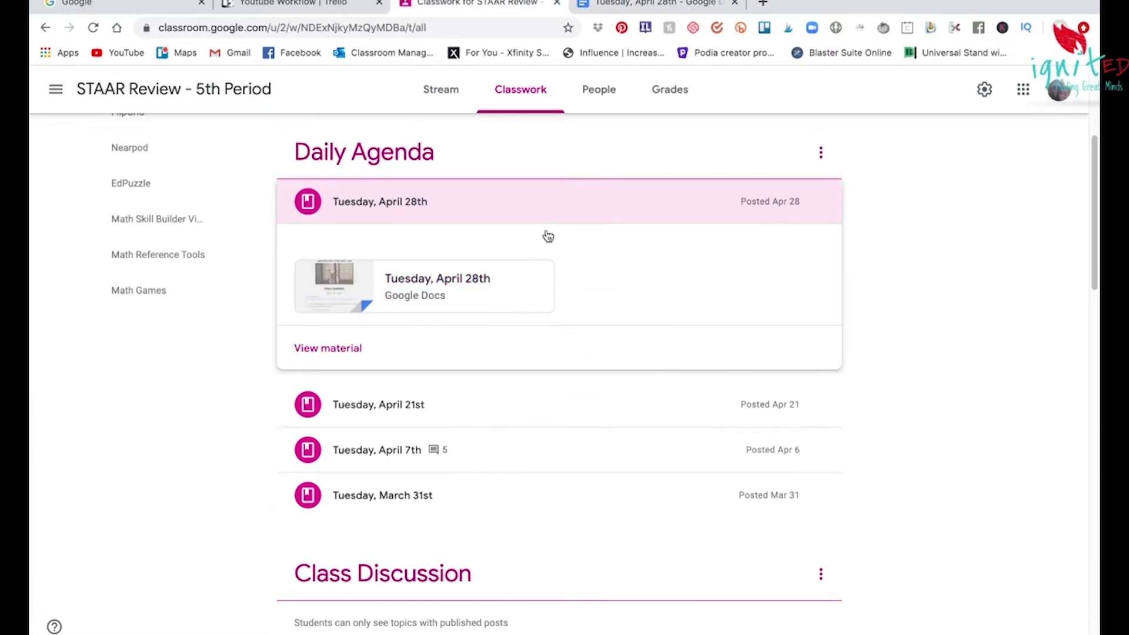
pyautogui.scroll(3, 538, 415)
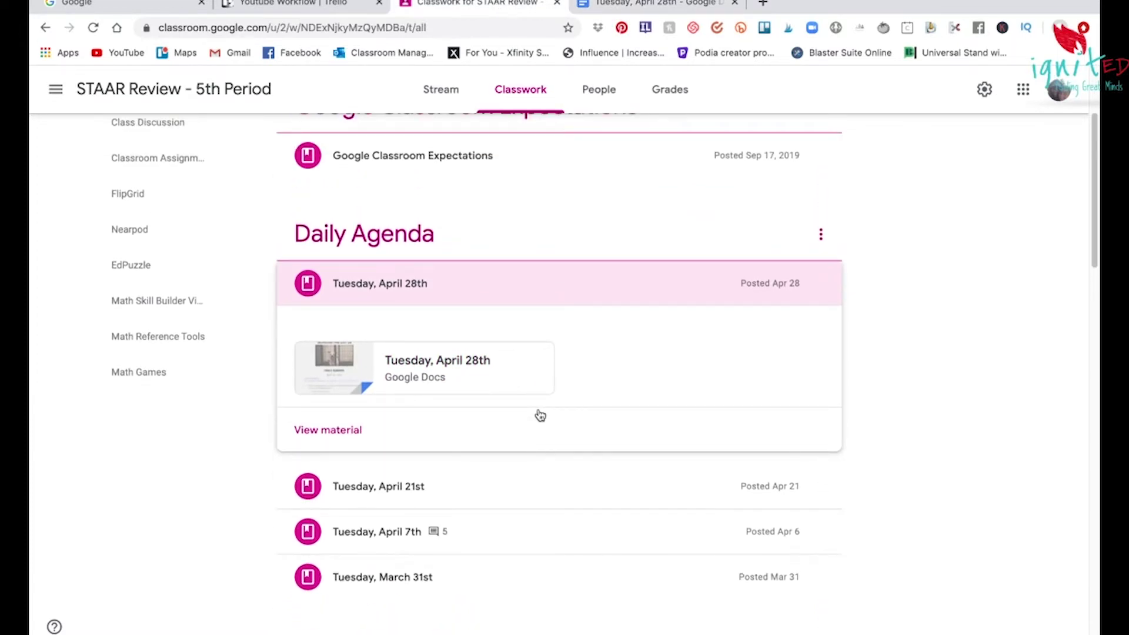
pyautogui.scroll(-6, 539, 415)
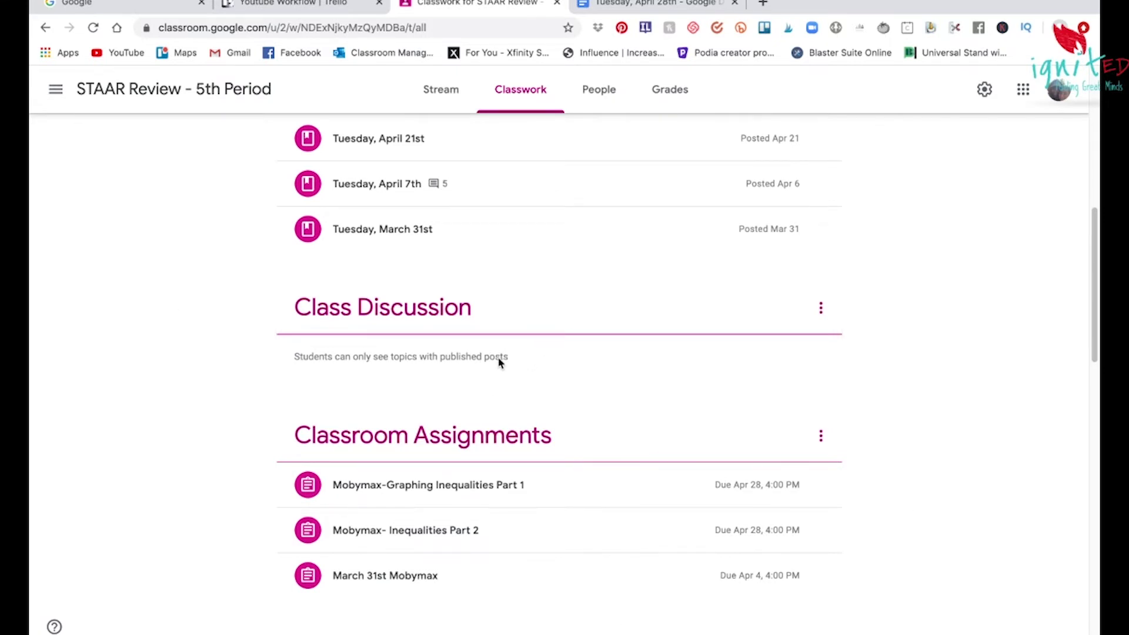
# - Expand Mobymax-Graphing Inequalities Part 1 (3 turned in of 16), then scroll on to FlipGrid
pyautogui.scroll(-3, 504, 369)
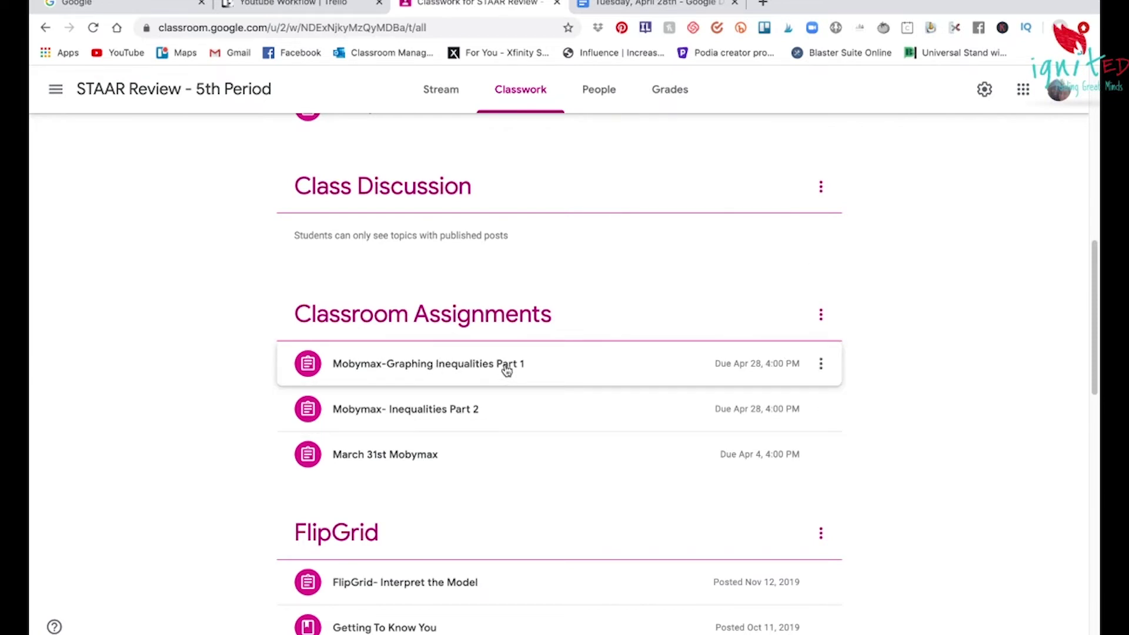
pyautogui.click(505, 369)
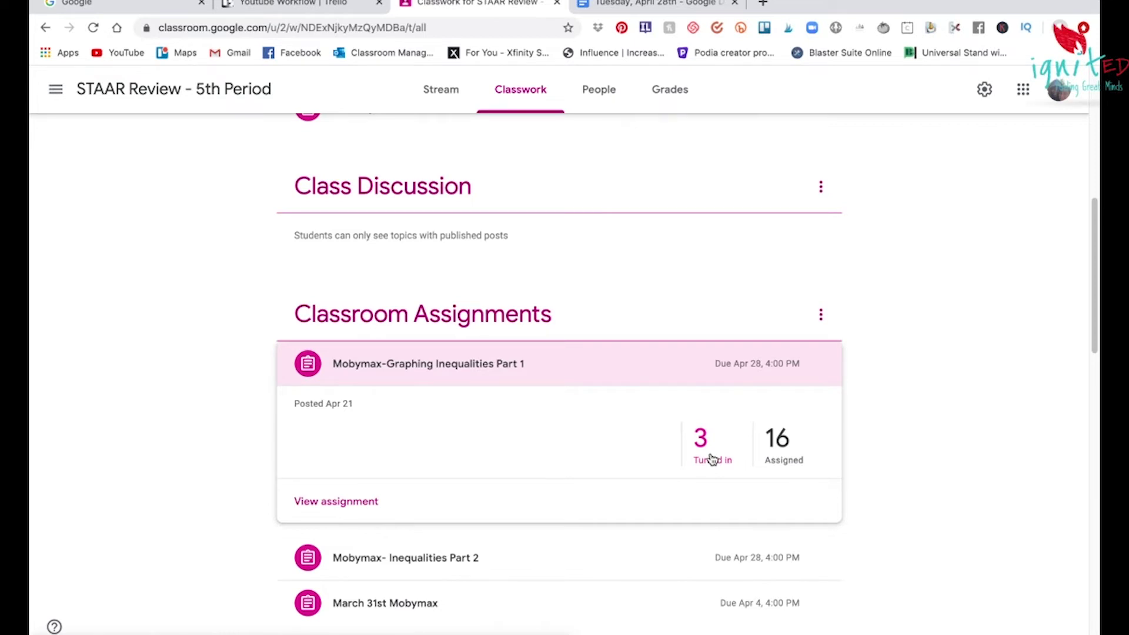
pyautogui.scroll(-1, 781, 442)
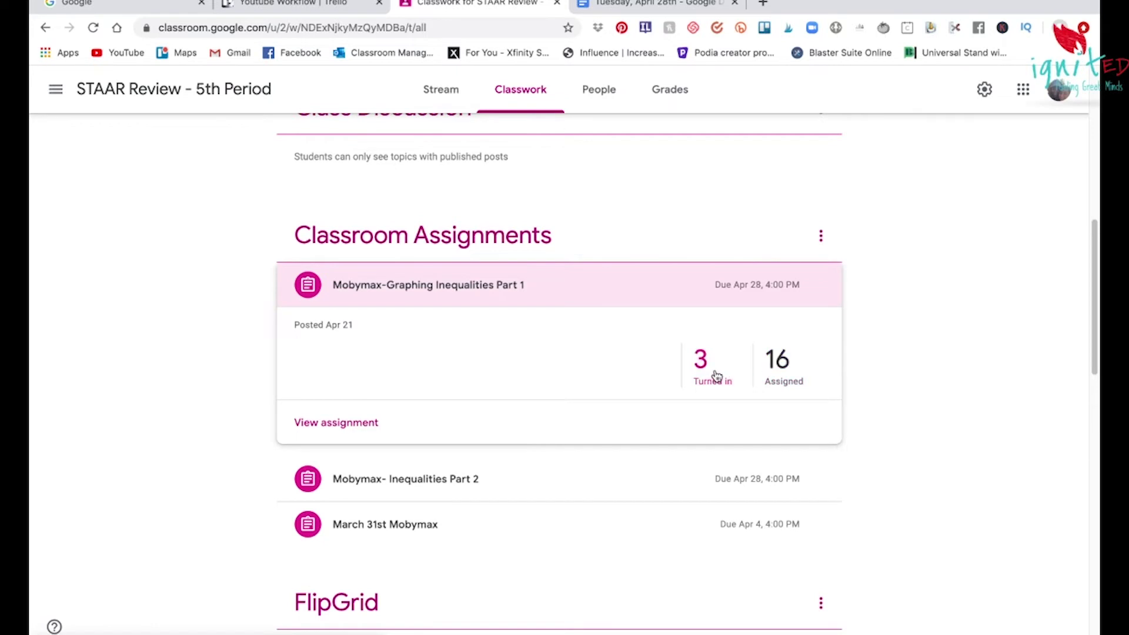
pyautogui.scroll(-4, 819, 374)
pyautogui.scroll(-2, 820, 375)
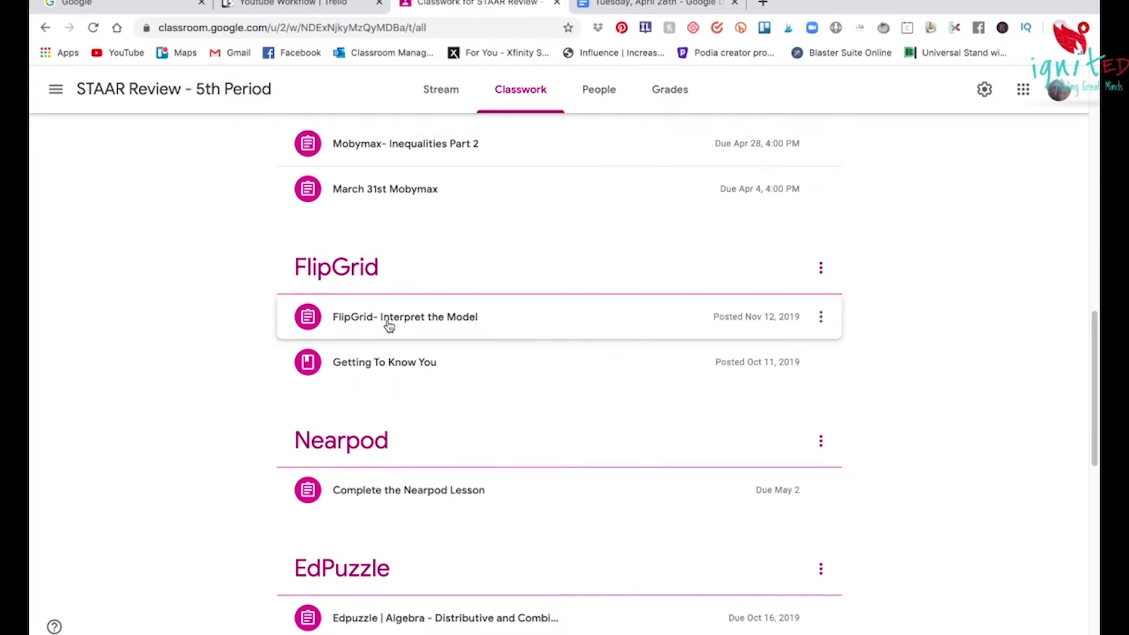
pyautogui.scroll(-2, 388, 326)
pyautogui.scroll(-3, 388, 325)
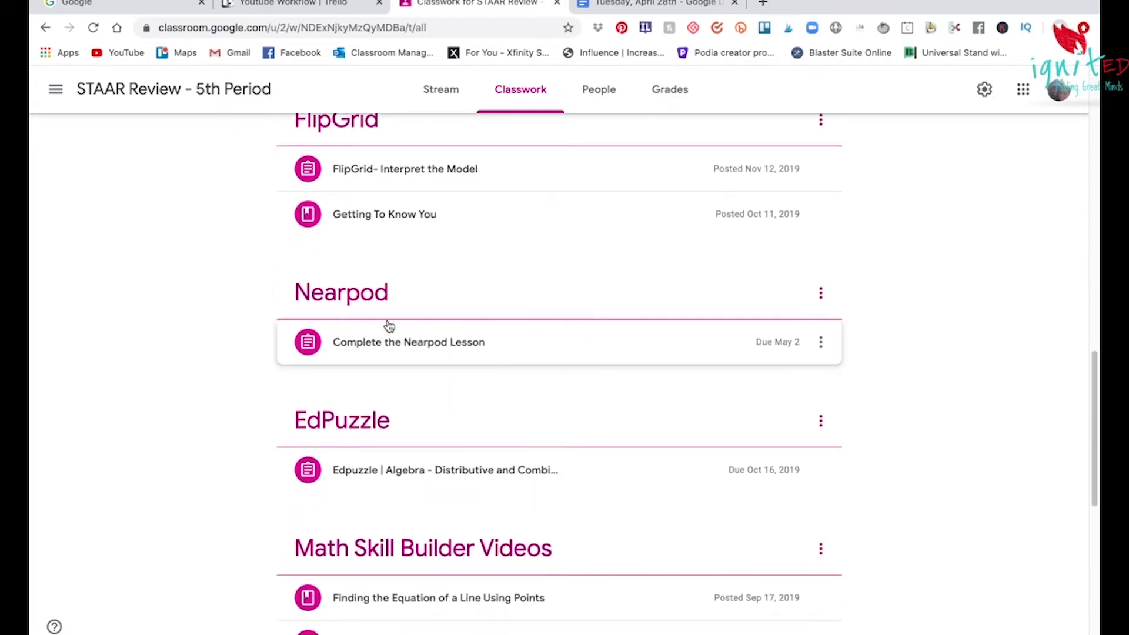
pyautogui.scroll(-1, 389, 326)
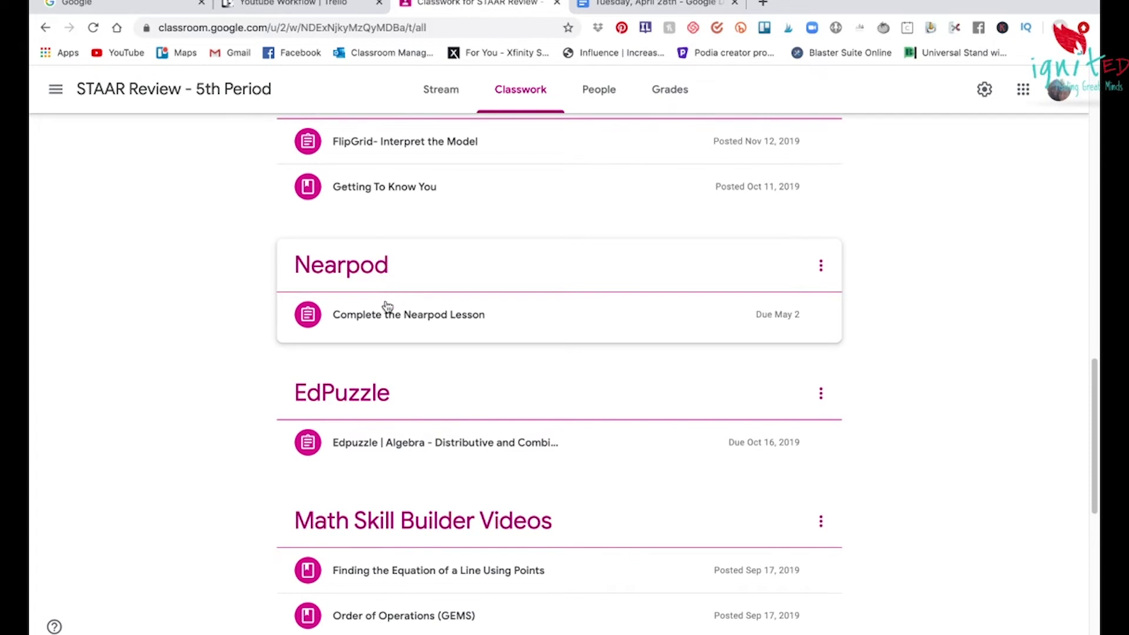
pyautogui.scroll(-5, 393, 502)
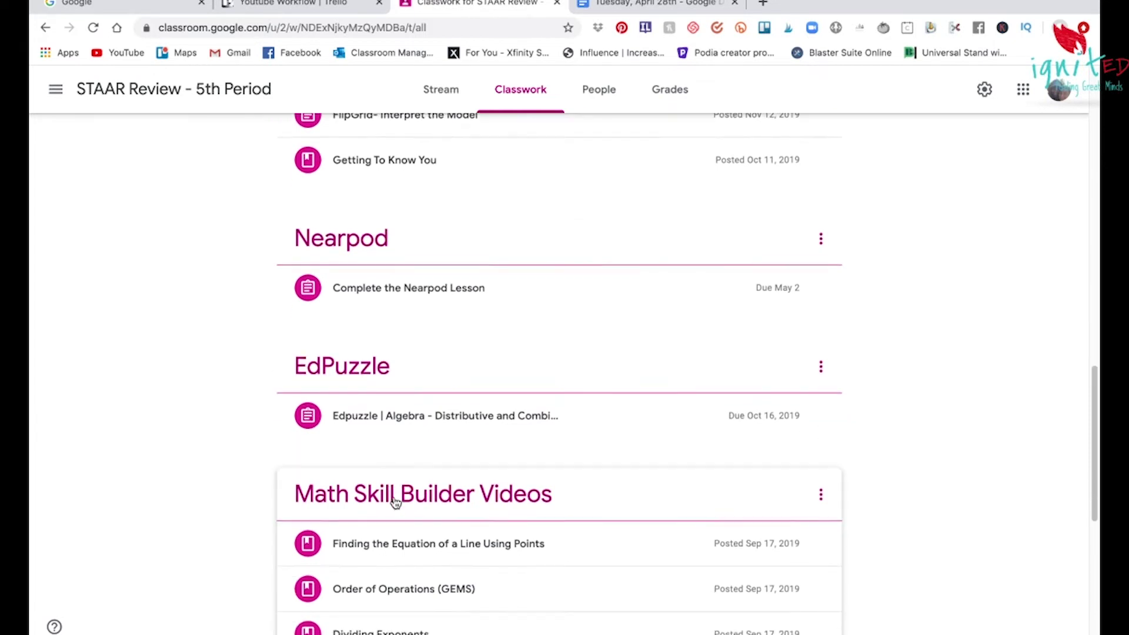
pyautogui.scroll(-1, 395, 503)
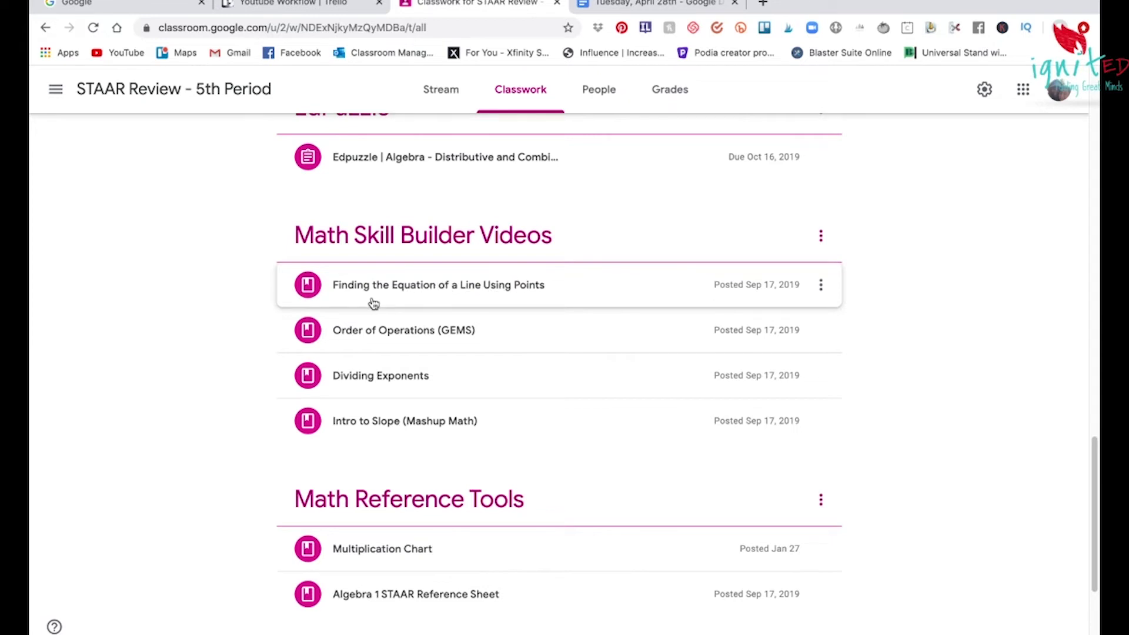
pyautogui.click(469, 288)
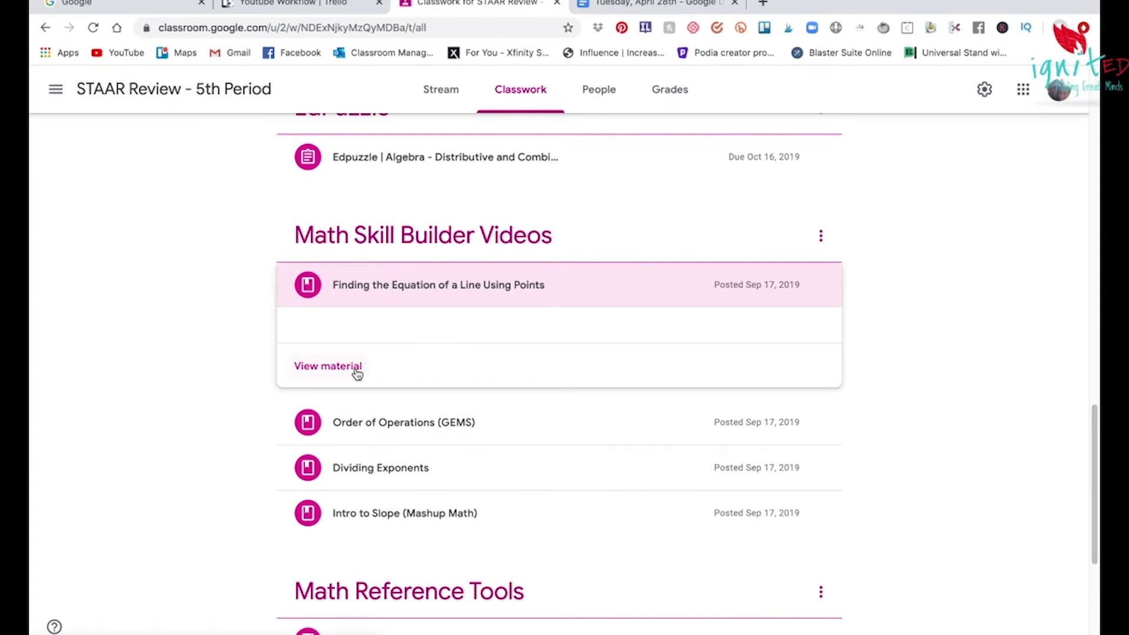
# - View the Finding the Equation of a Line Using Points material, then return and scroll down
pyautogui.click(356, 370)
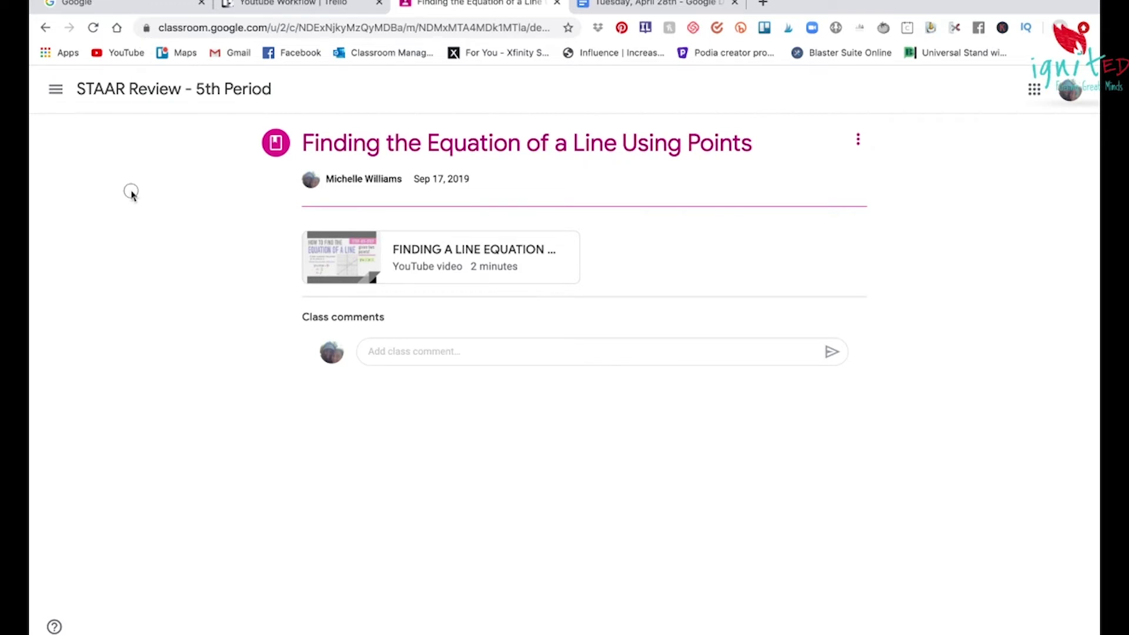
pyautogui.click(44, 30)
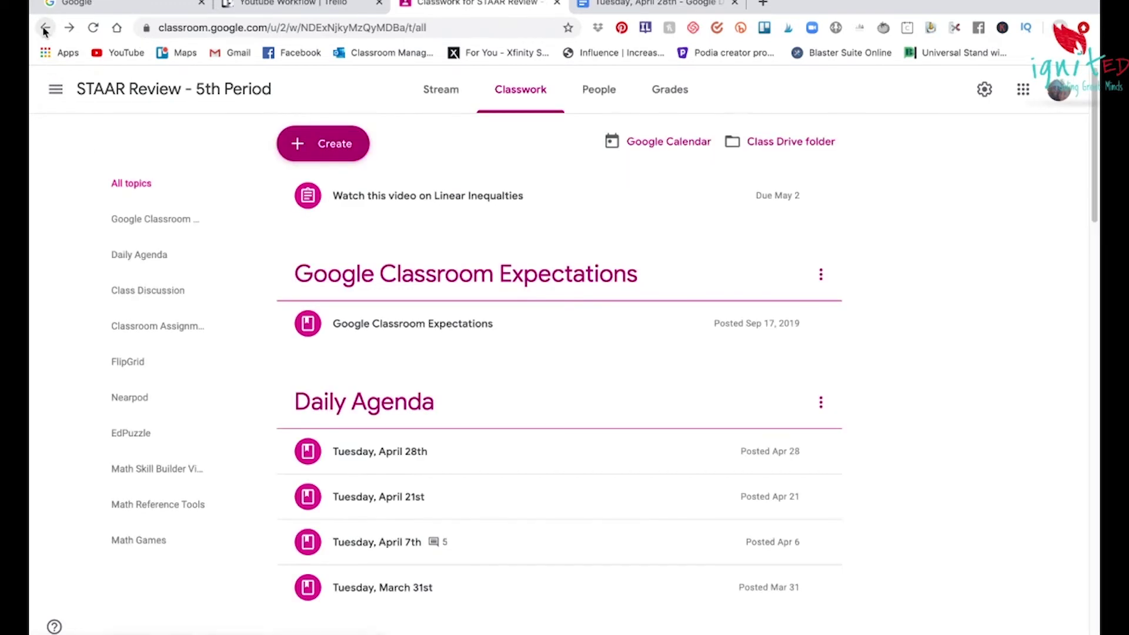
pyautogui.scroll(-20, 259, 316)
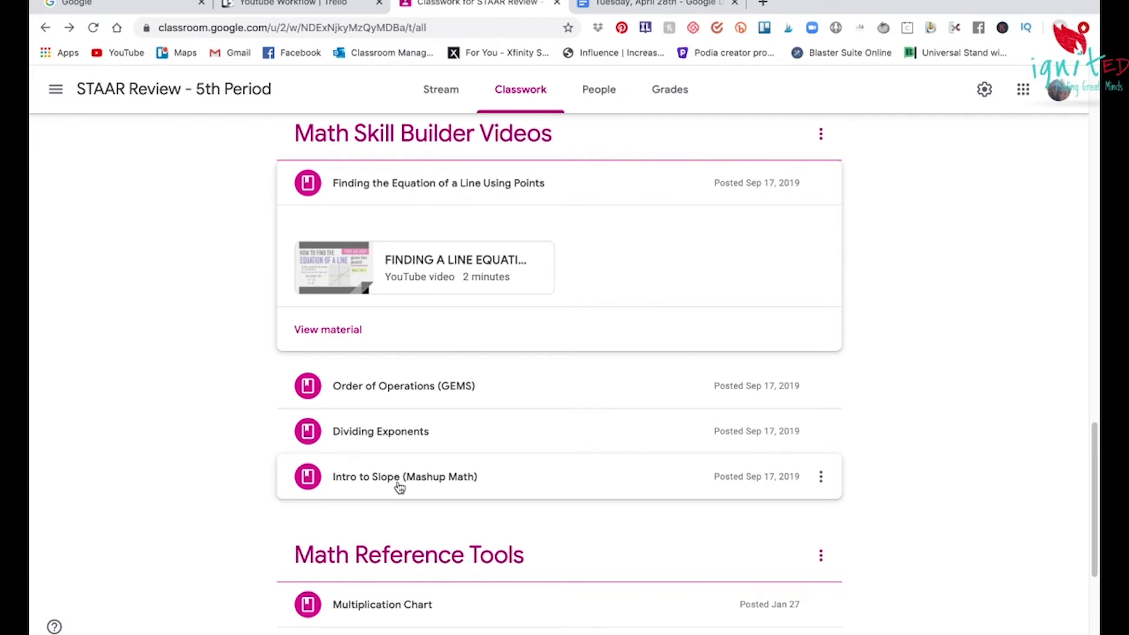
# - Reveal the 6-minute slope video under Intro to Slope (Mashup Math), then scroll to Math Reference Tools
pyautogui.click(408, 477)
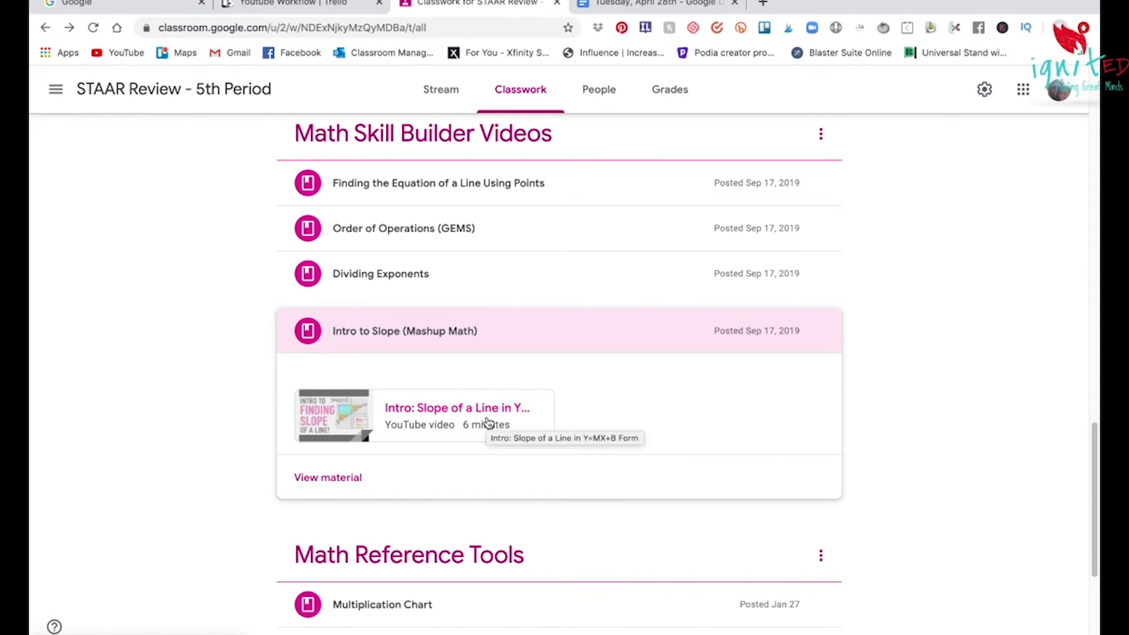
pyautogui.scroll(-1, 487, 423)
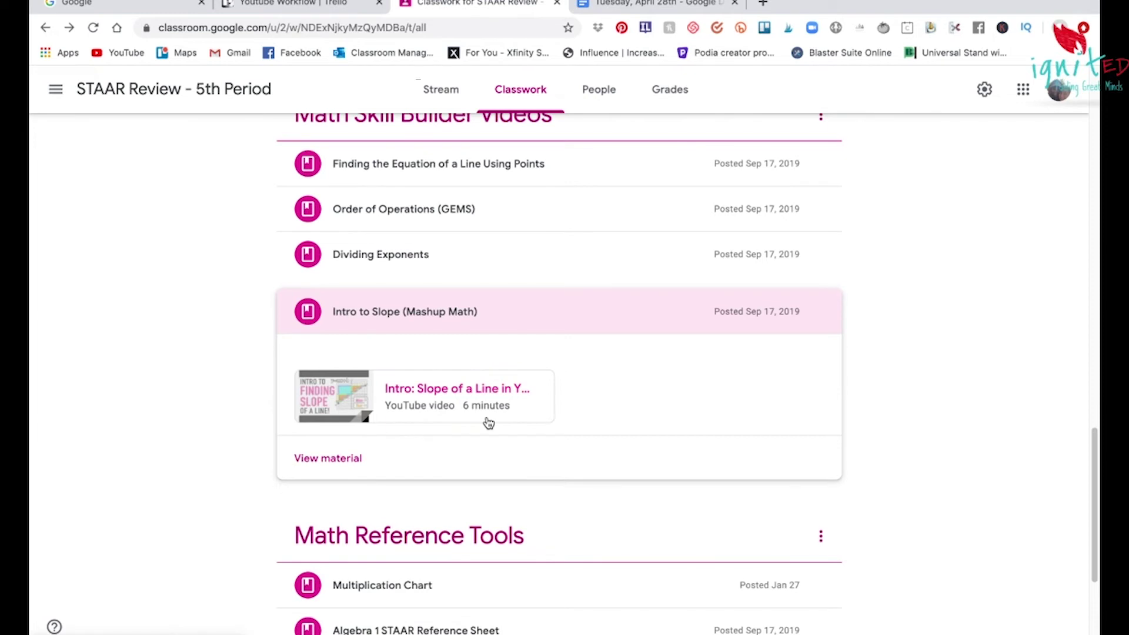
pyautogui.scroll(-5, 488, 423)
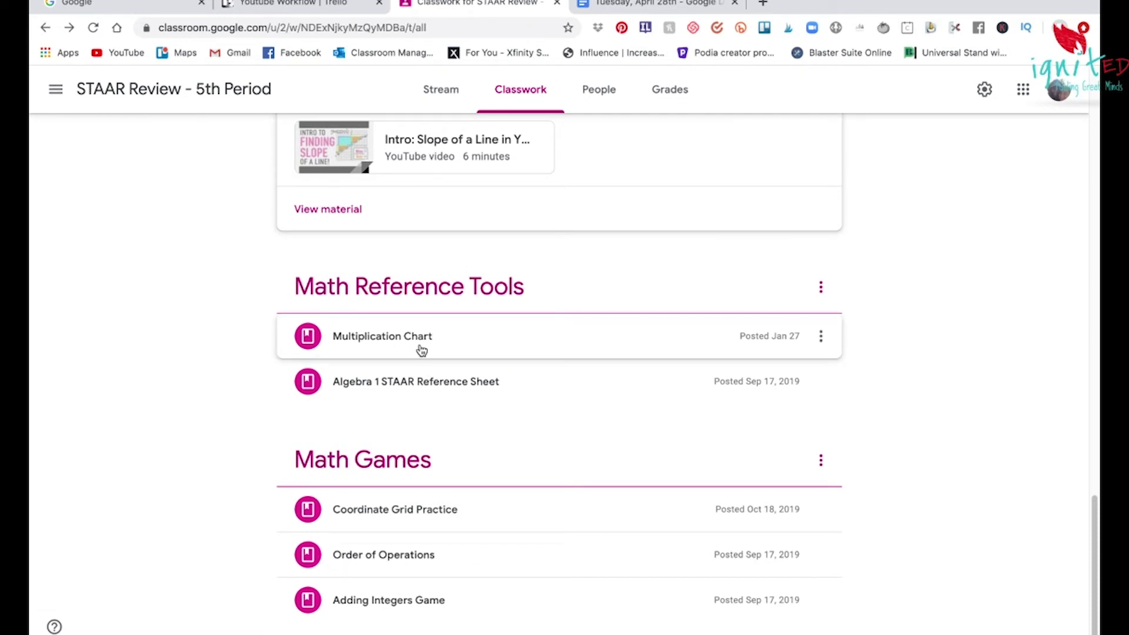
# - Expand the Multiplication Chart item, then Coordinate Grid Practice, revealing the Space Graph | Math Playground link
pyautogui.click(401, 347)
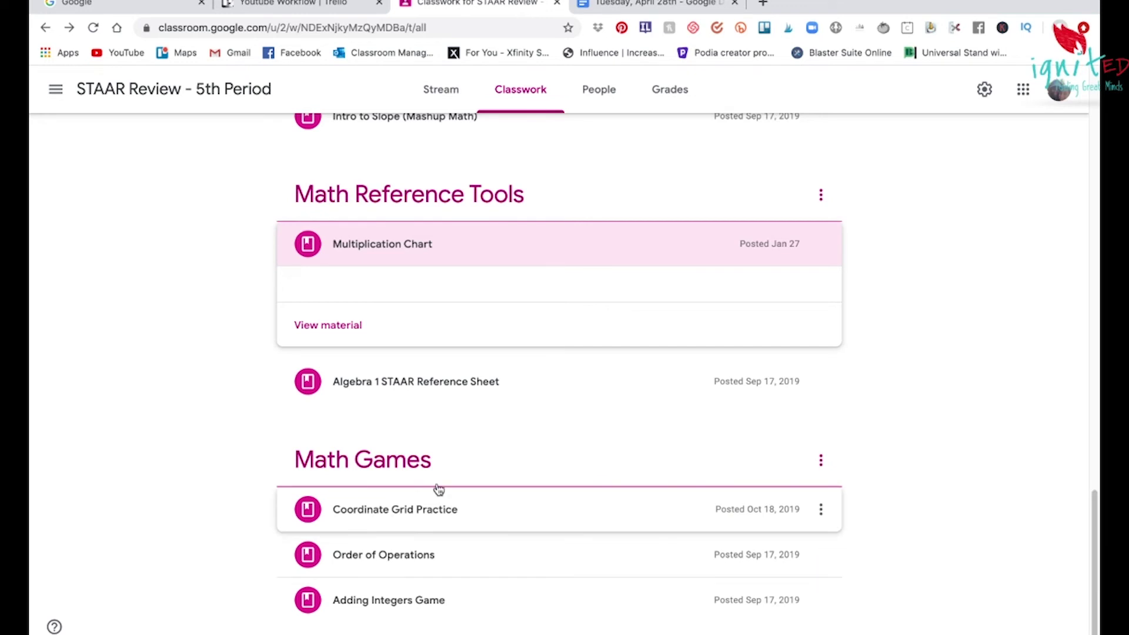
pyautogui.click(403, 523)
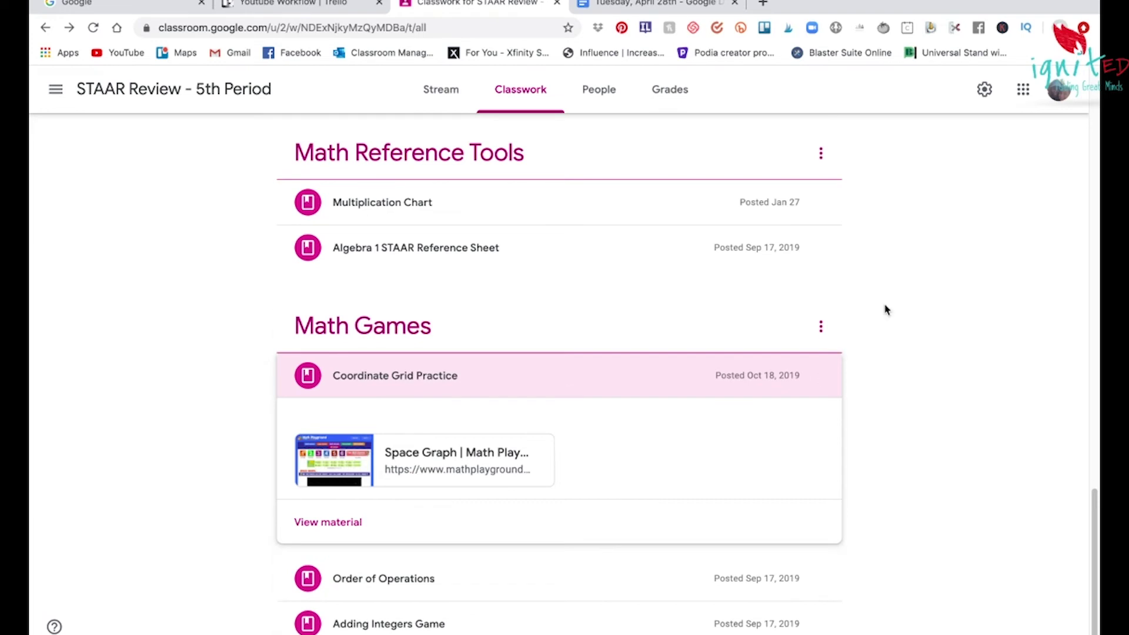
pyautogui.scroll(-1, 405, 597)
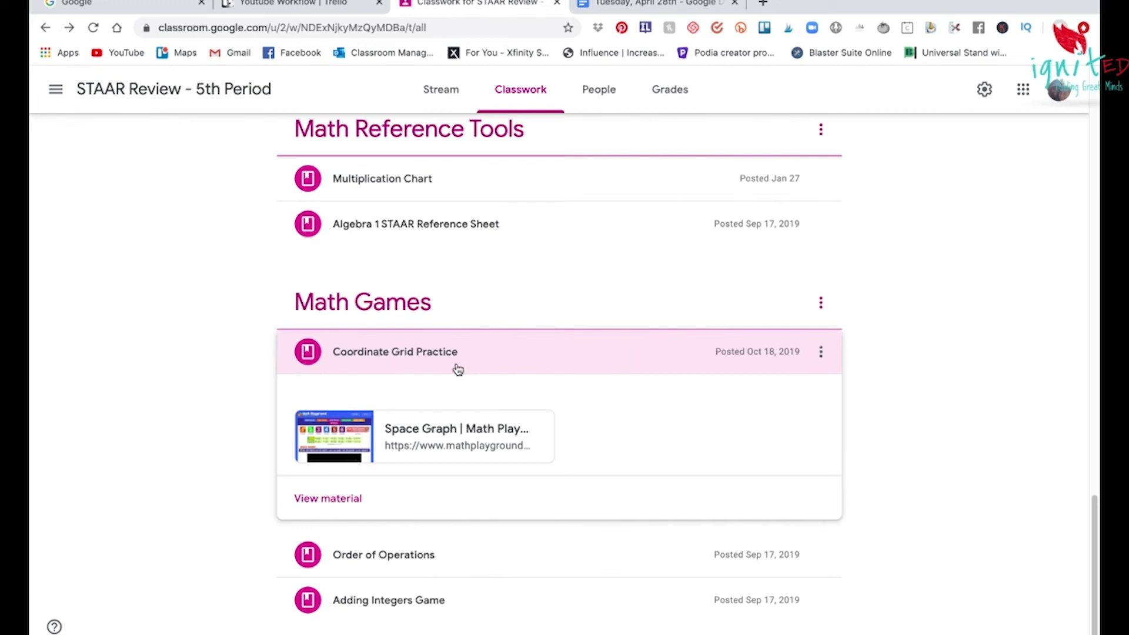
pyautogui.scroll(15, 529, 514)
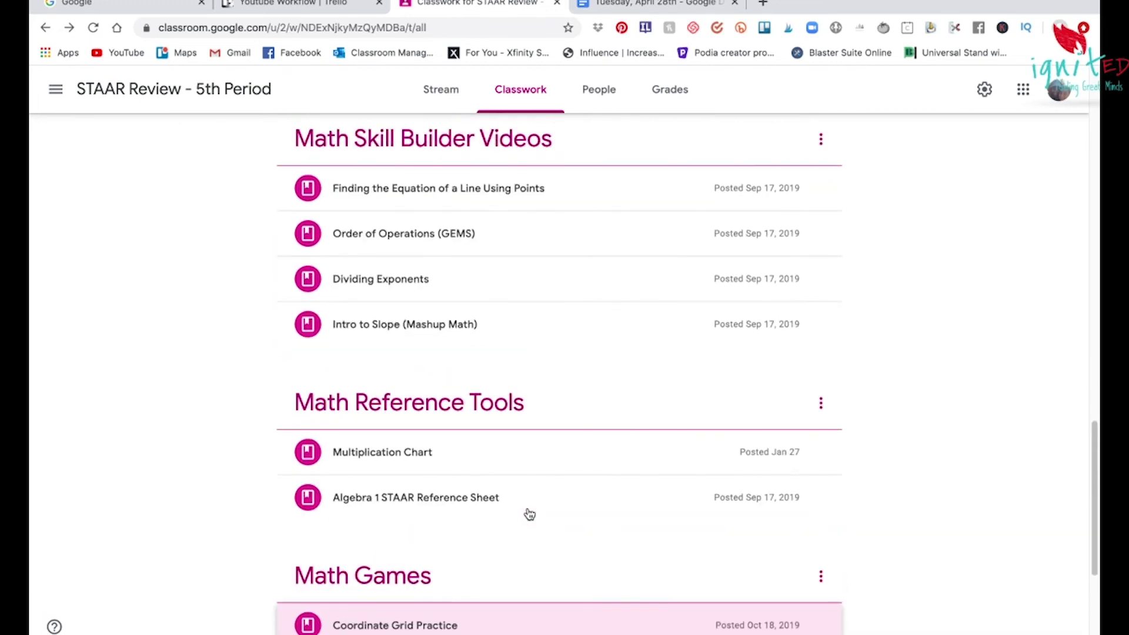
pyautogui.scroll(15, 529, 514)
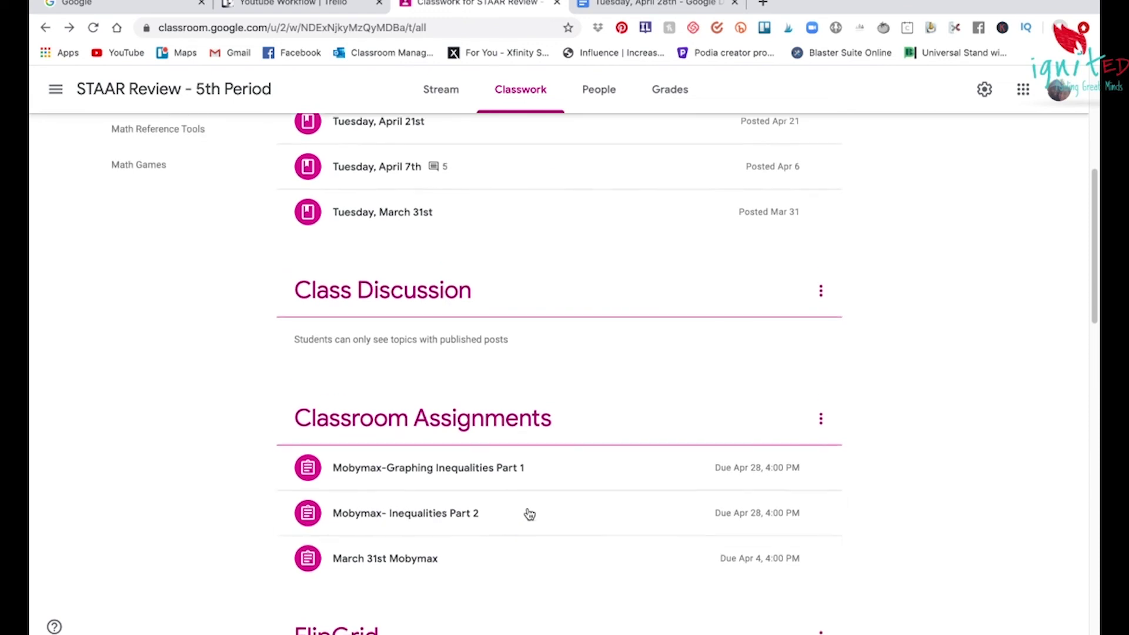